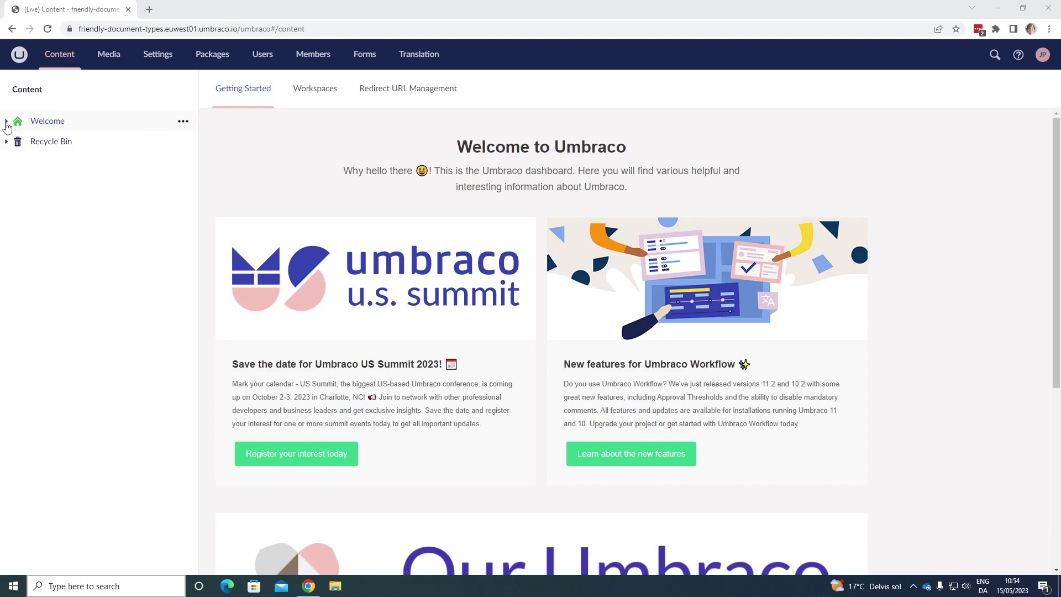
Start a new Blog Item under the Blog section of the Welcome site
{"action": "left_click", "coordinate": [7, 122]}
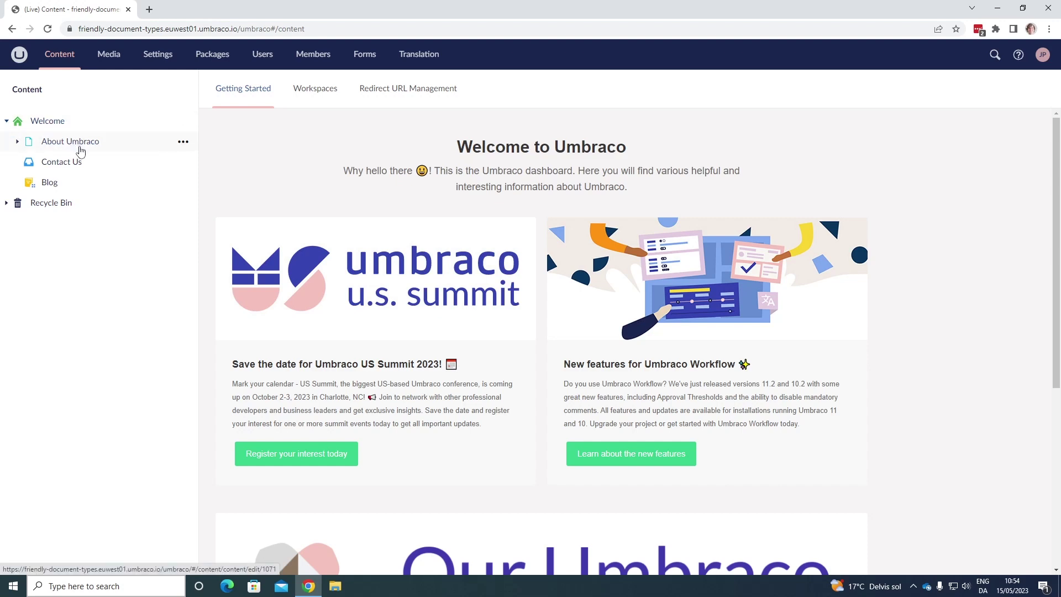
{"action": "left_click", "coordinate": [48, 191]}
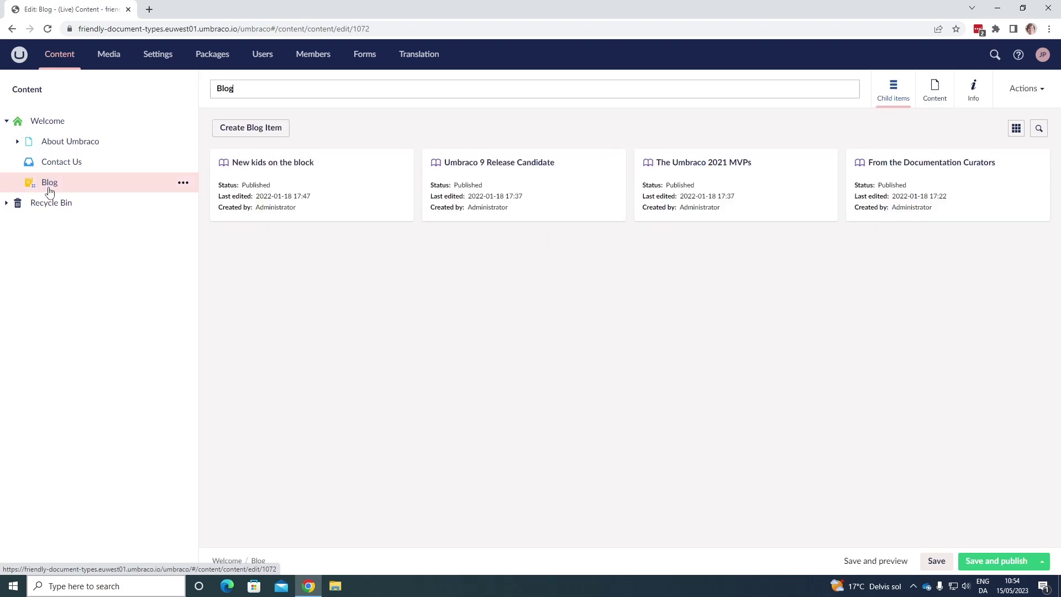
{"action": "left_click", "coordinate": [253, 133]}
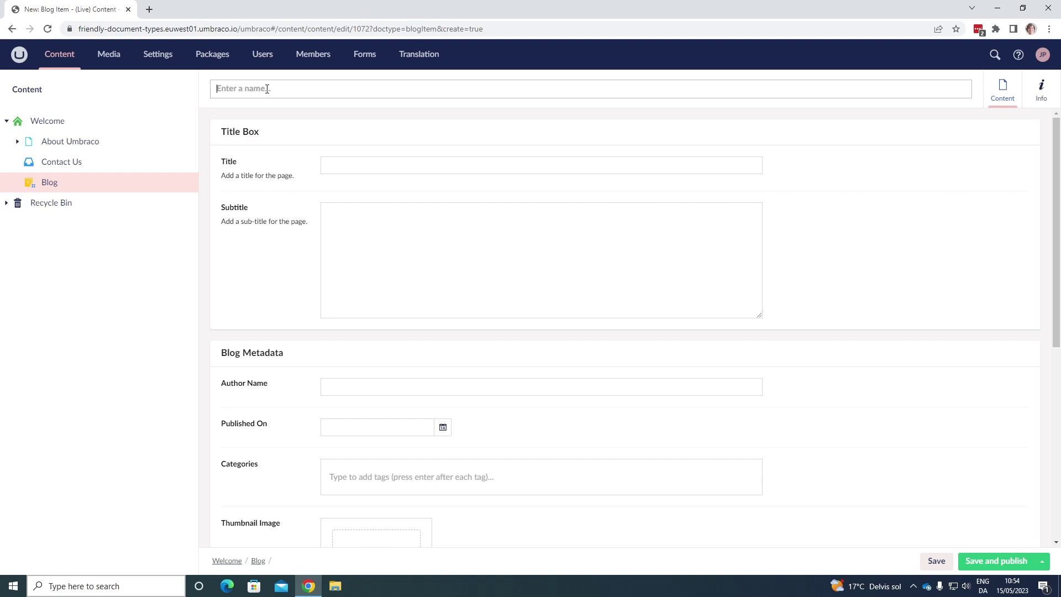
{"action": "type", "text": "My awesome"}
{"action": "type", "text": " blog"}
Enter the title 'This is my blog' and subtitle 'This is a great blog'
{"action": "left_click", "coordinate": [352, 164]}
{"action": "type", "text": "This "}
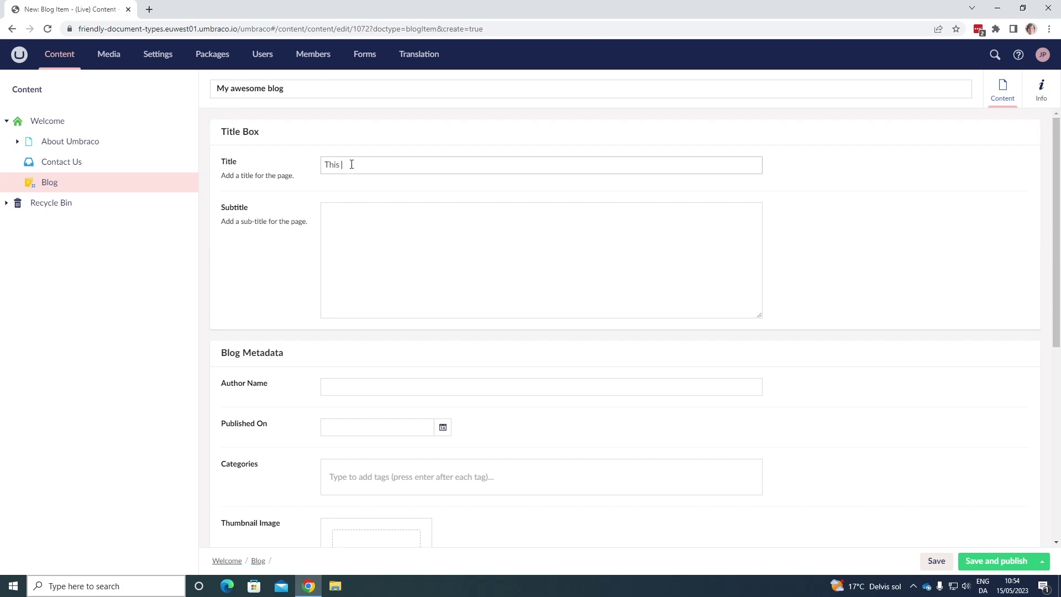
{"action": "type", "text": "is my blog"}
{"action": "left_click", "coordinate": [348, 218]}
{"action": "type", "text": "This is"}
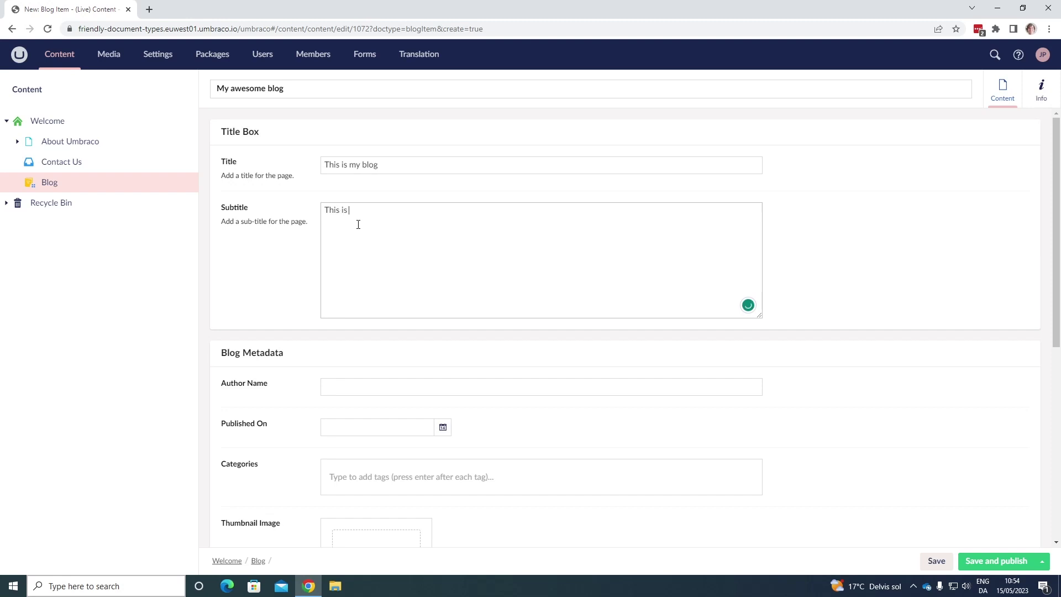
{"action": "type", "text": " a great blog"}
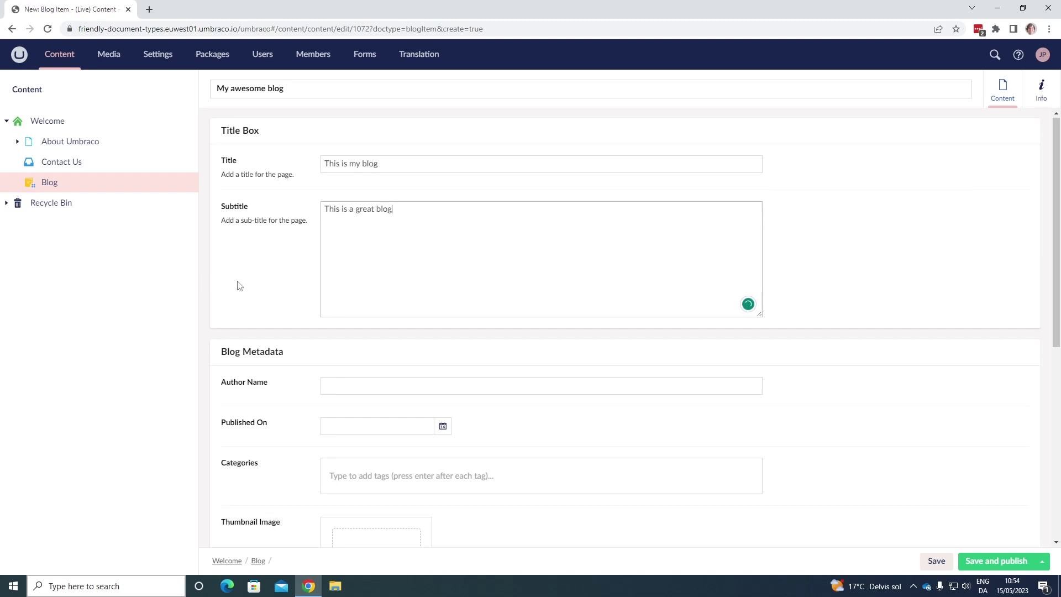
{"action": "scroll", "coordinate": [249, 284], "scroll_direction": "down", "scroll_amount": 1}
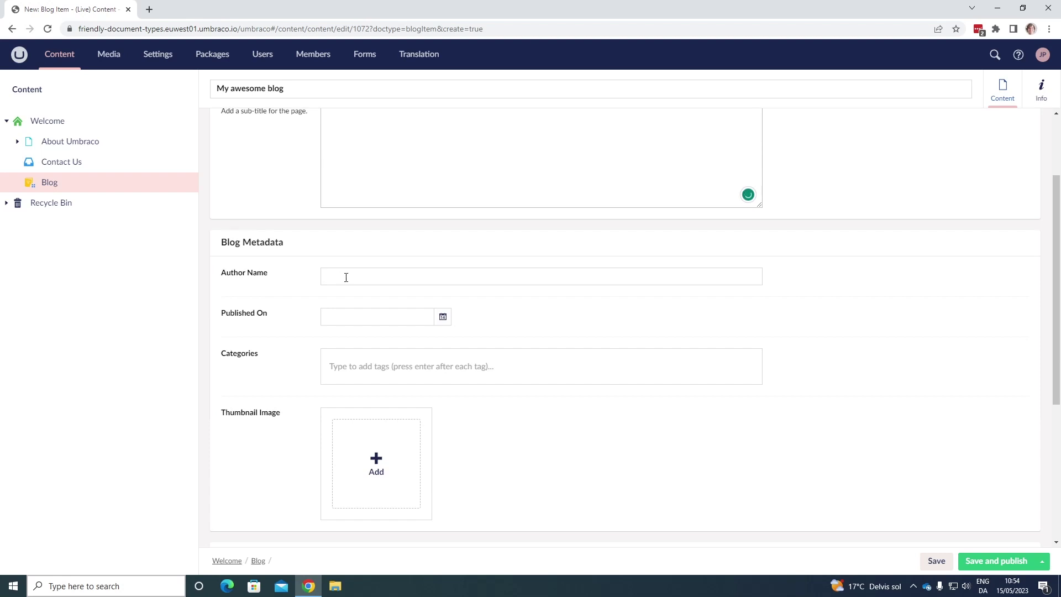
{"action": "type", "text": "Jon"}
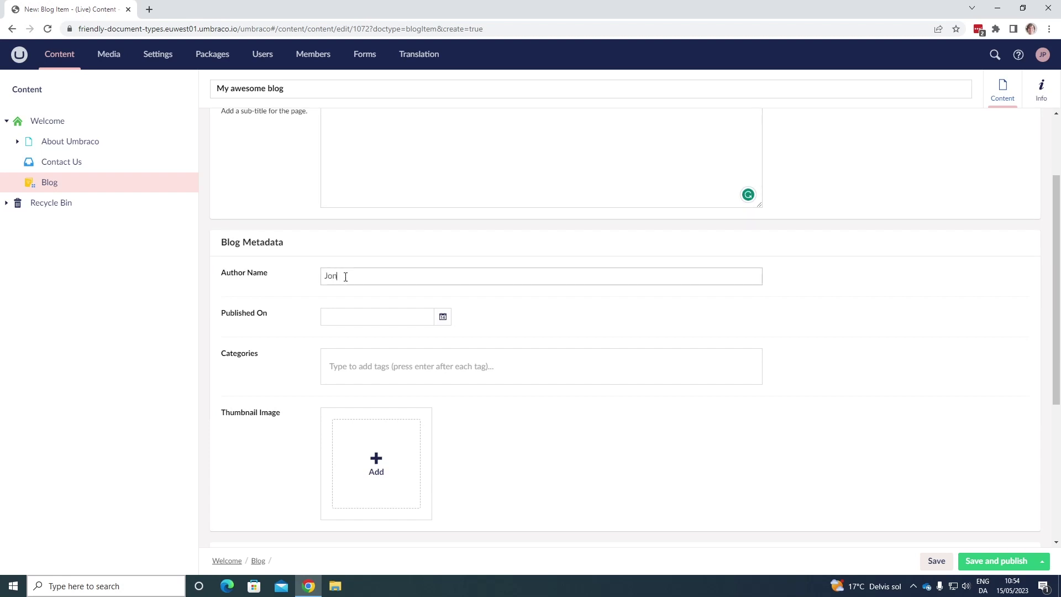
{"action": "type", "text": "athan"}
Set Published On to May 17, 2023 and add 'umbraco' as a category tag
{"action": "left_click", "coordinate": [443, 320]}
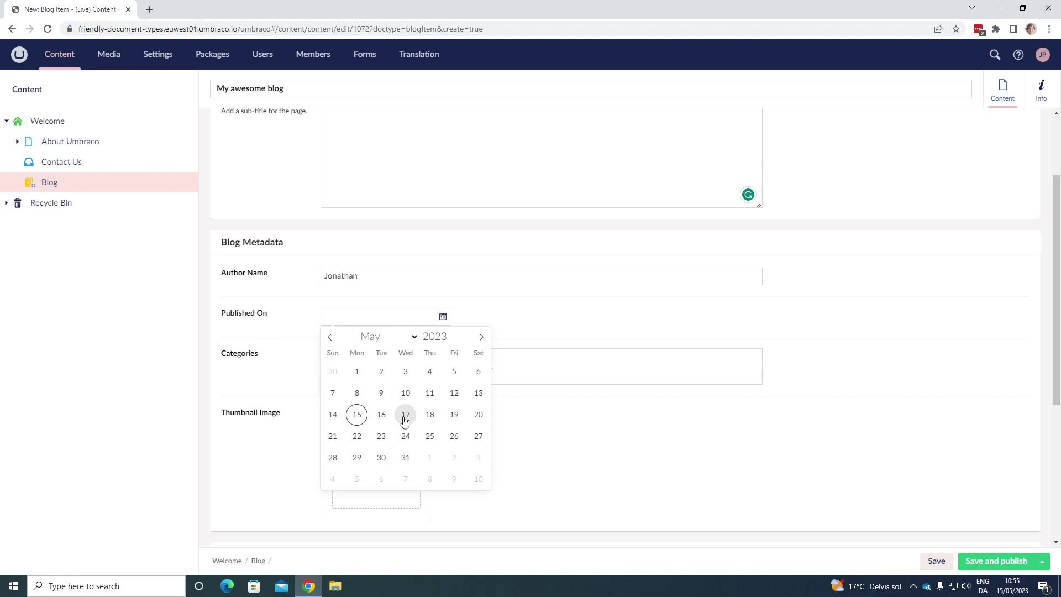
{"action": "left_click", "coordinate": [404, 414]}
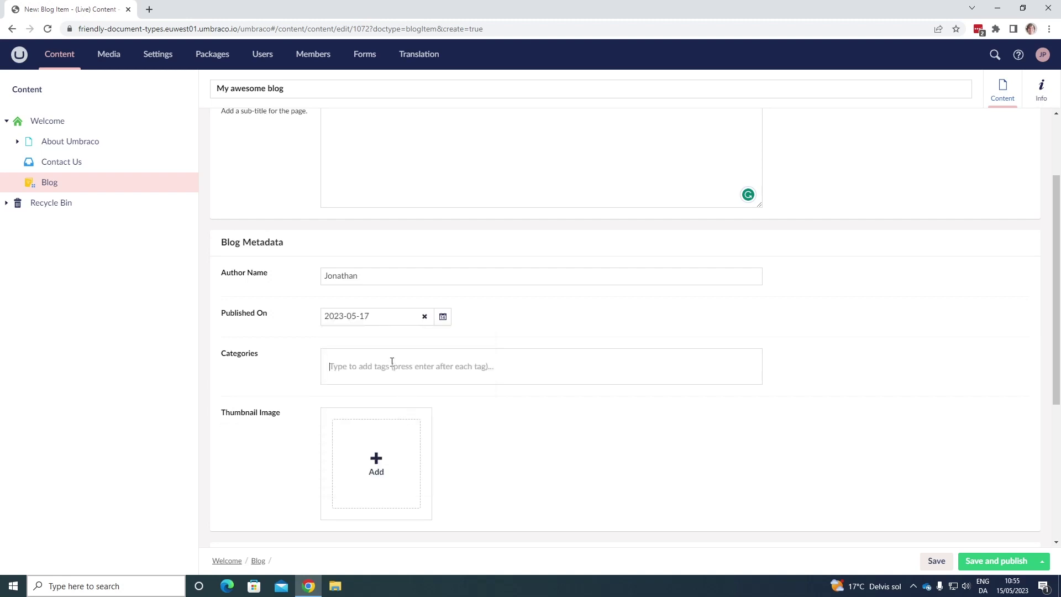
{"action": "type", "text": "umbraco"}
{"action": "key", "text": "Return"}
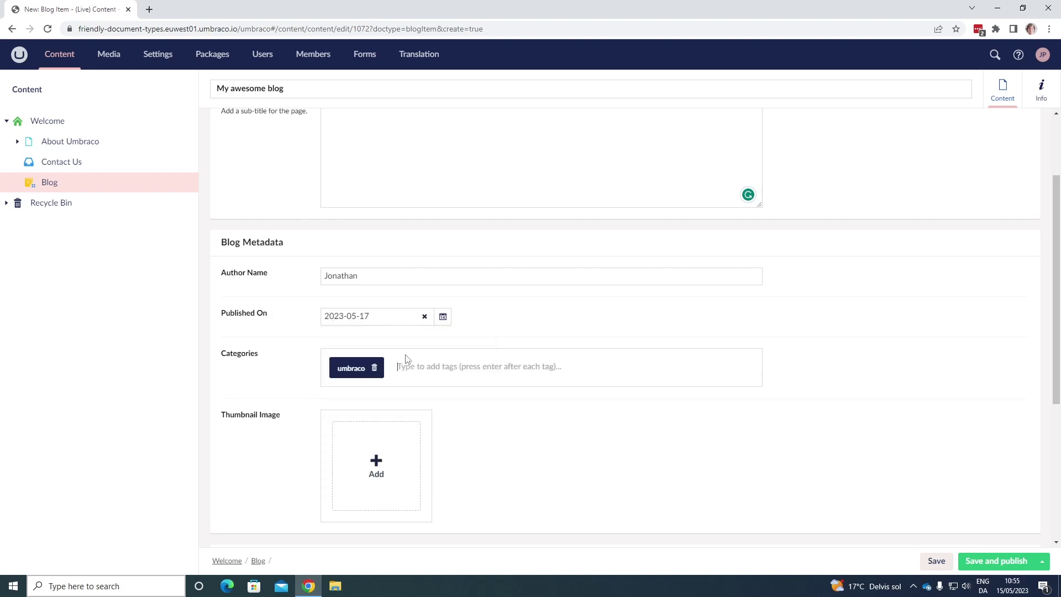
Choose the Umbraco 9 image from the media library as the thumbnail
{"action": "left_click", "coordinate": [414, 444]}
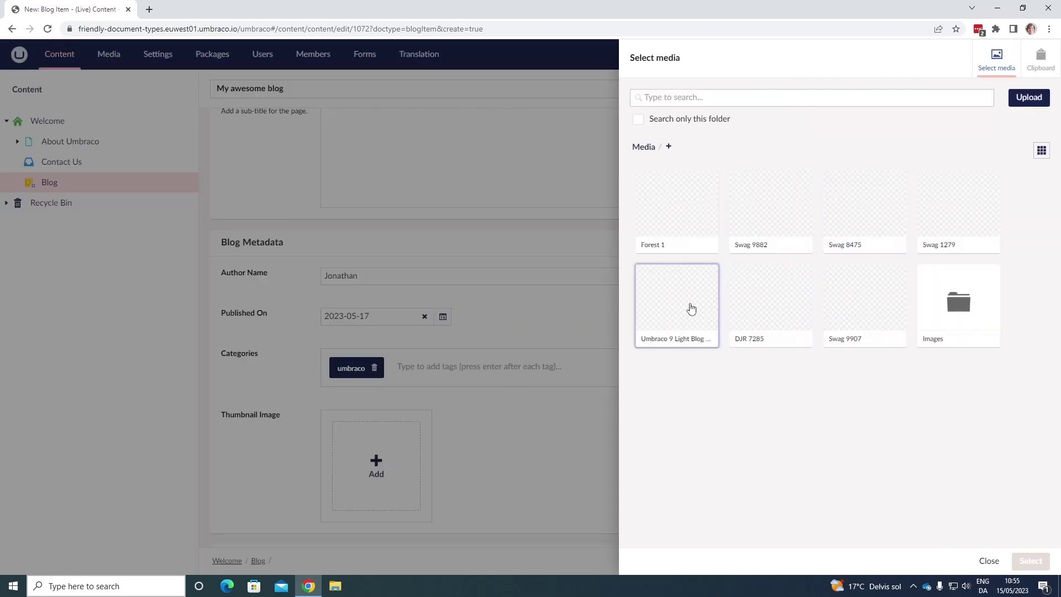
{"action": "left_click", "coordinate": [691, 308]}
{"action": "left_click", "coordinate": [1030, 561]}
{"action": "scroll", "coordinate": [377, 381], "scroll_direction": "down", "scroll_amount": 3}
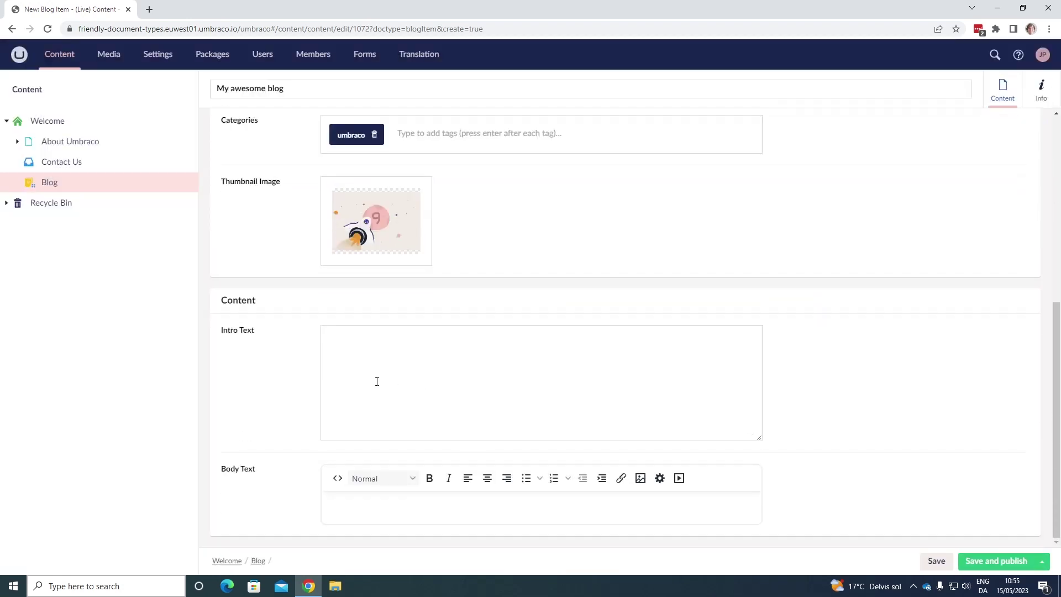
Fill the Intro Text and Body Text editors with filler text
{"action": "left_click", "coordinate": [376, 381]}
{"action": "type", "text": "asdasd"}
{"action": "left_click", "coordinate": [398, 498]}
{"action": "type", "text": "asdasd"}
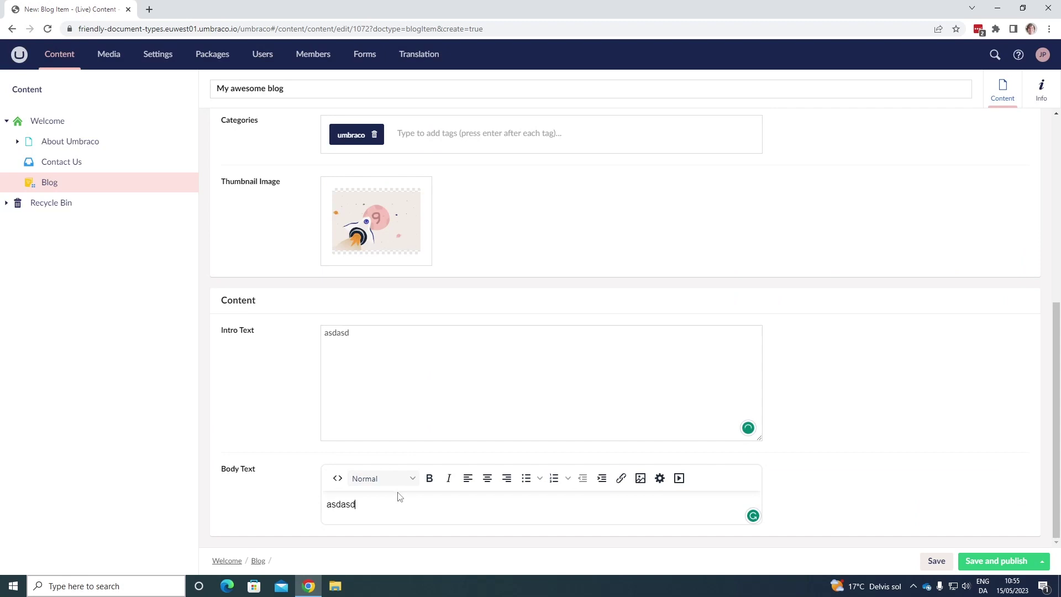
{"action": "scroll", "coordinate": [318, 355], "scroll_direction": "up", "scroll_amount": 2}
{"action": "scroll", "coordinate": [317, 355], "scroll_direction": "up", "scroll_amount": 3}
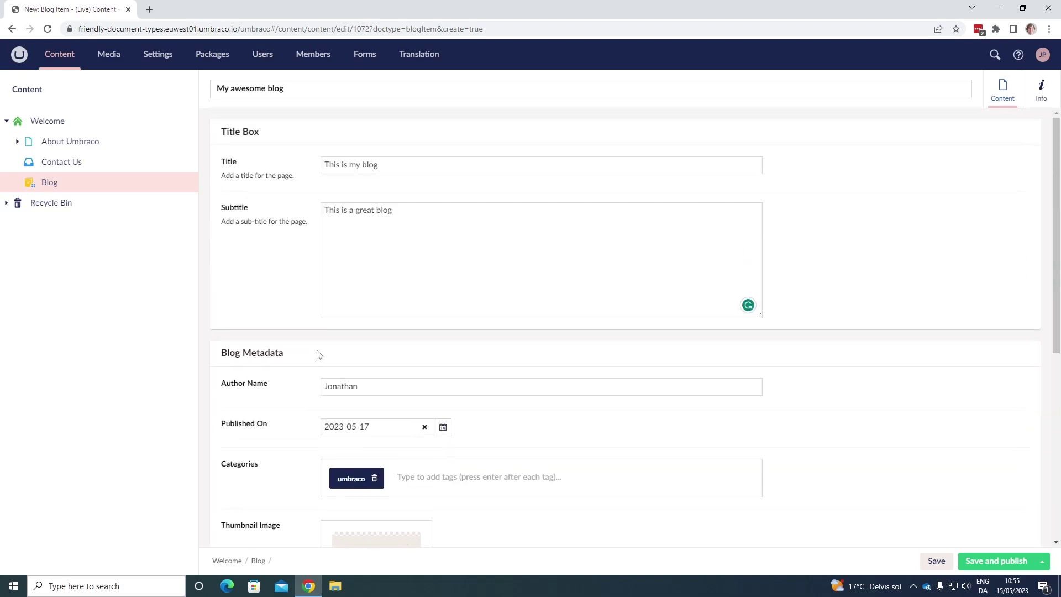
{"action": "scroll", "coordinate": [317, 355], "scroll_direction": "down", "scroll_amount": 1}
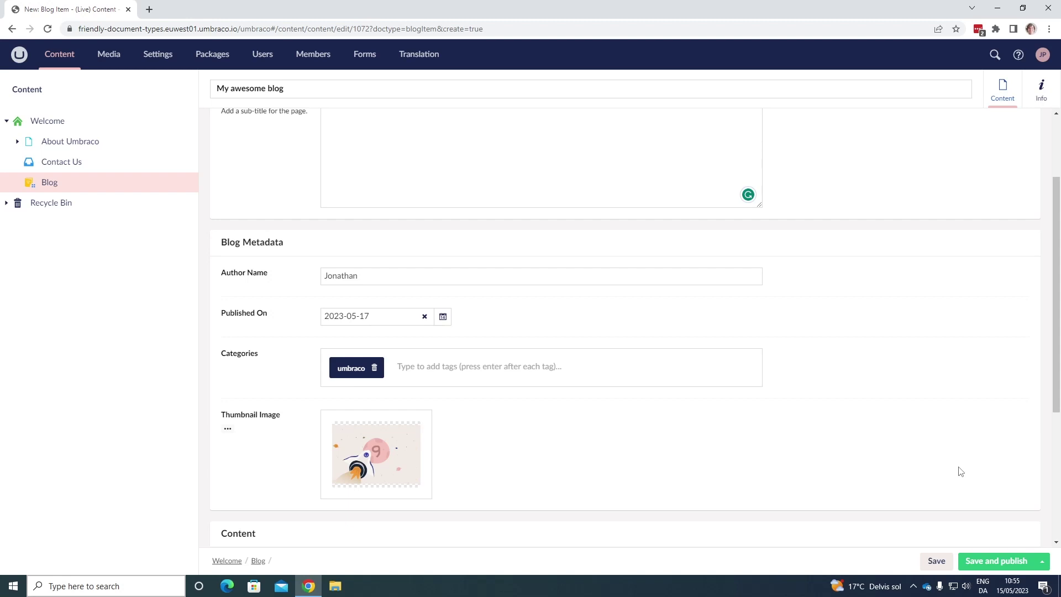
Choose Schedule... from the Save and publish menu to show scheduled publishing
{"action": "left_click", "coordinate": [1043, 562]}
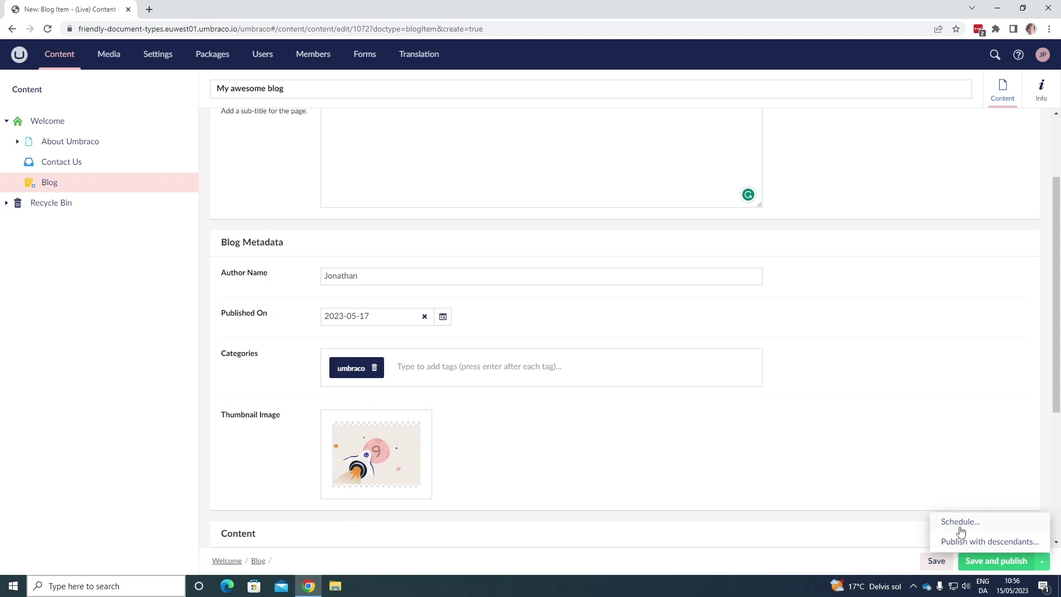
{"action": "left_click", "coordinate": [960, 524]}
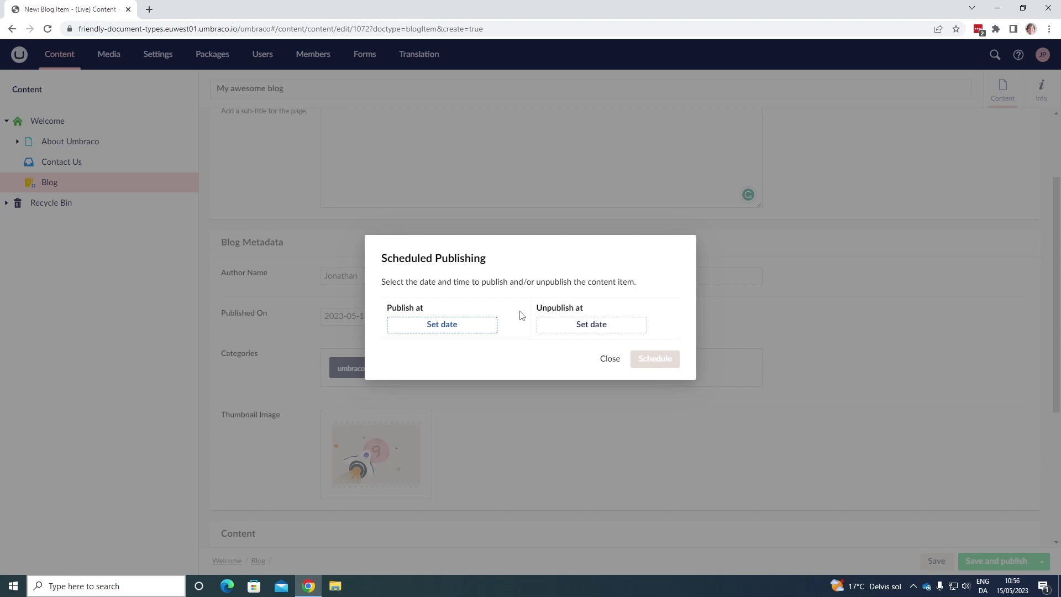
Set the publish date to May 17, 2023 at 10:00
{"action": "left_click", "coordinate": [422, 332]}
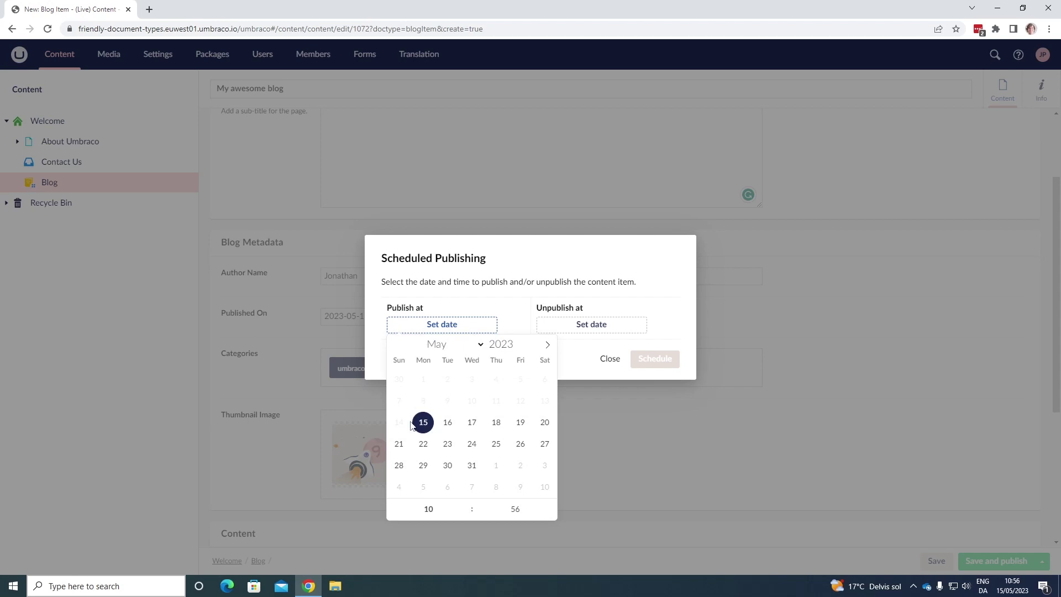
{"action": "left_click", "coordinate": [471, 424]}
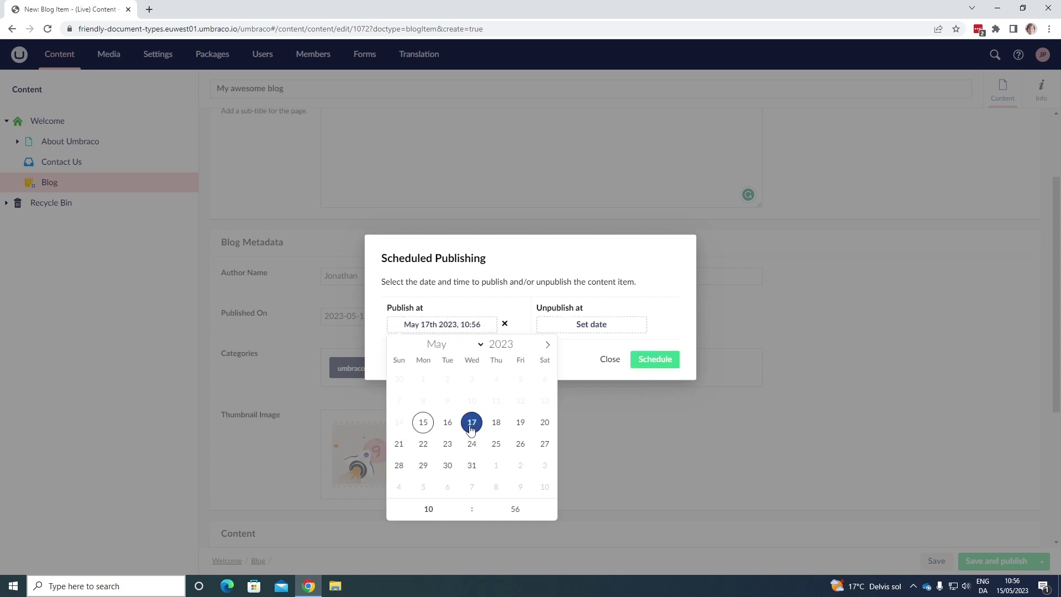
{"action": "mouse_move", "coordinate": [428, 508]}
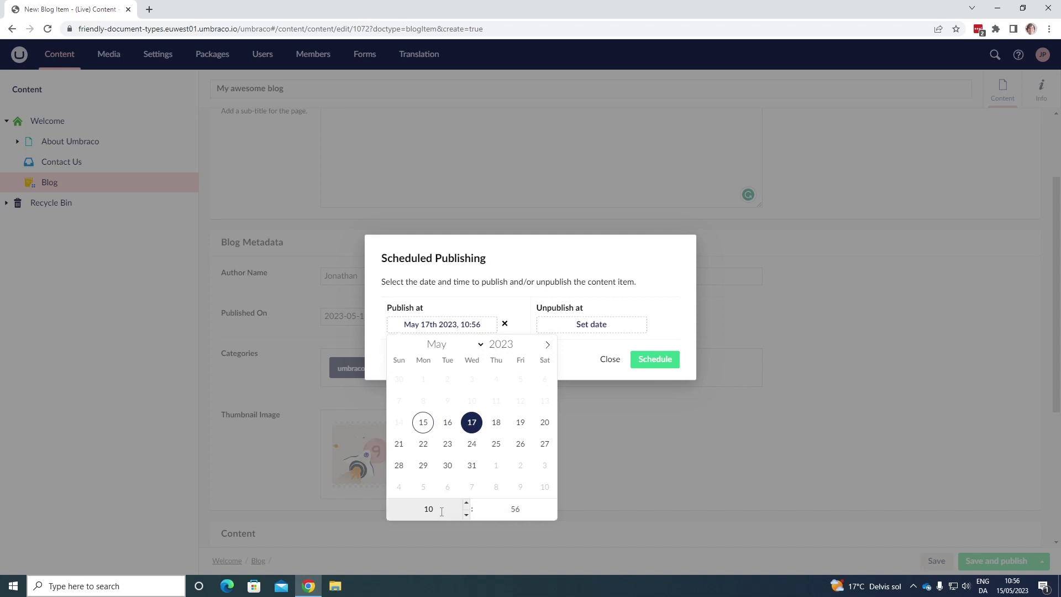
{"action": "left_click", "coordinate": [441, 511]}
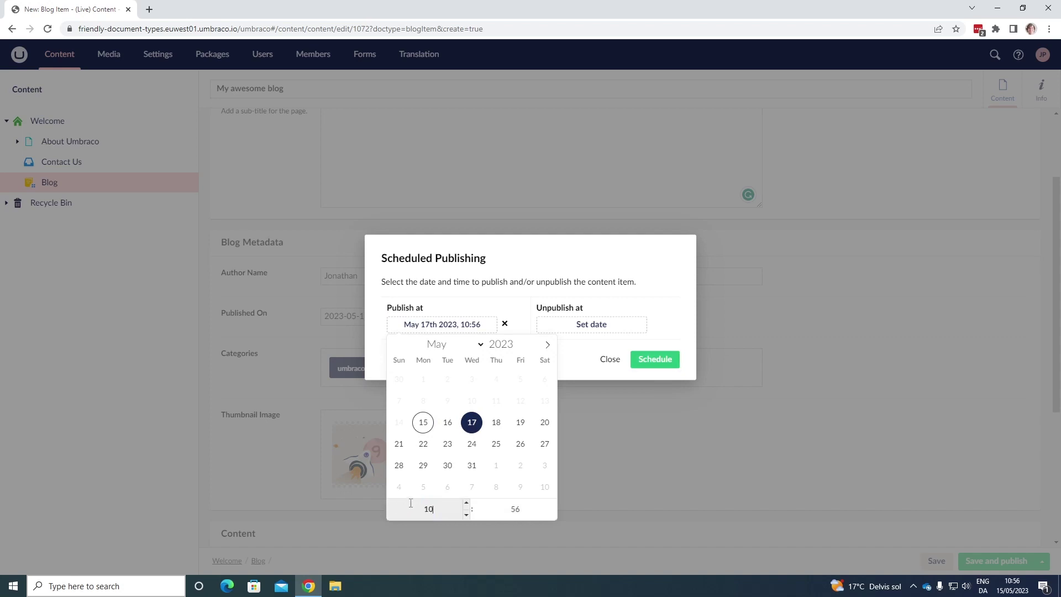
{"action": "left_click", "coordinate": [530, 512]}
{"action": "type", "text": "00"}
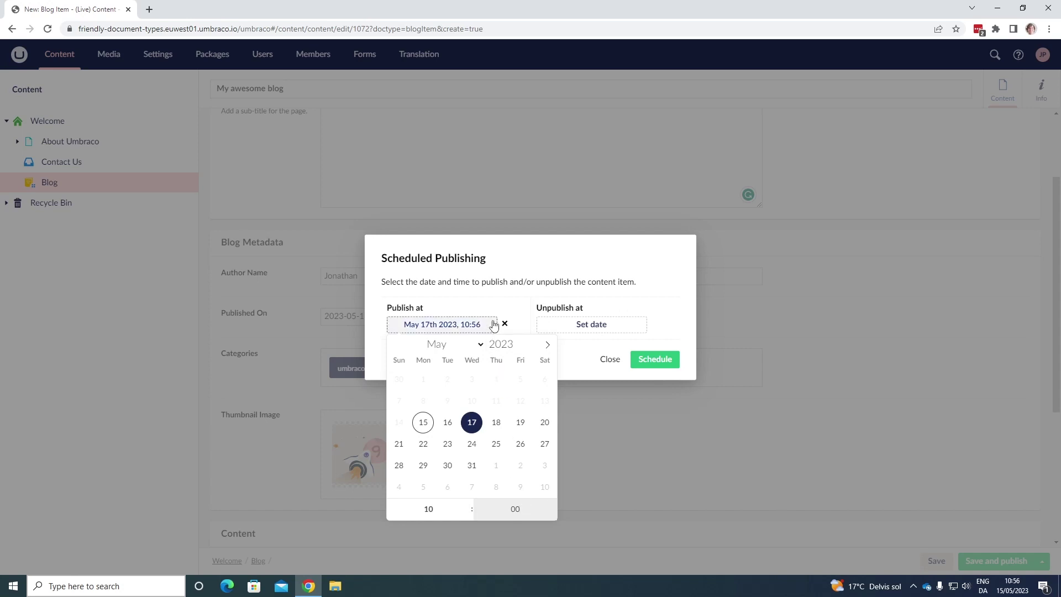
{"action": "left_click", "coordinate": [493, 301]}
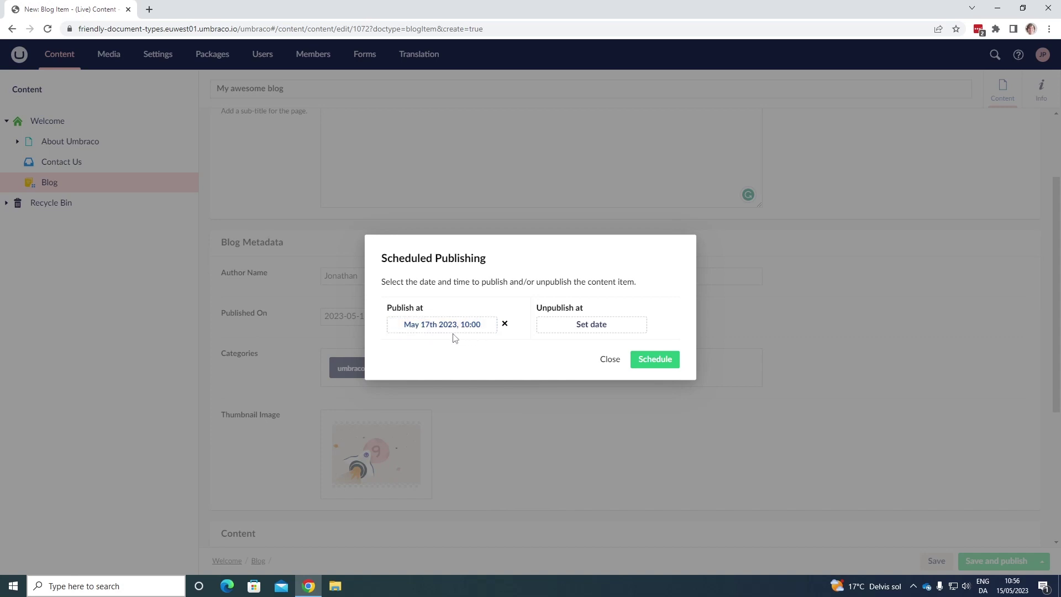
Set the unpublish date to May 31, 2023 at 10:00
{"action": "left_click", "coordinate": [553, 334]}
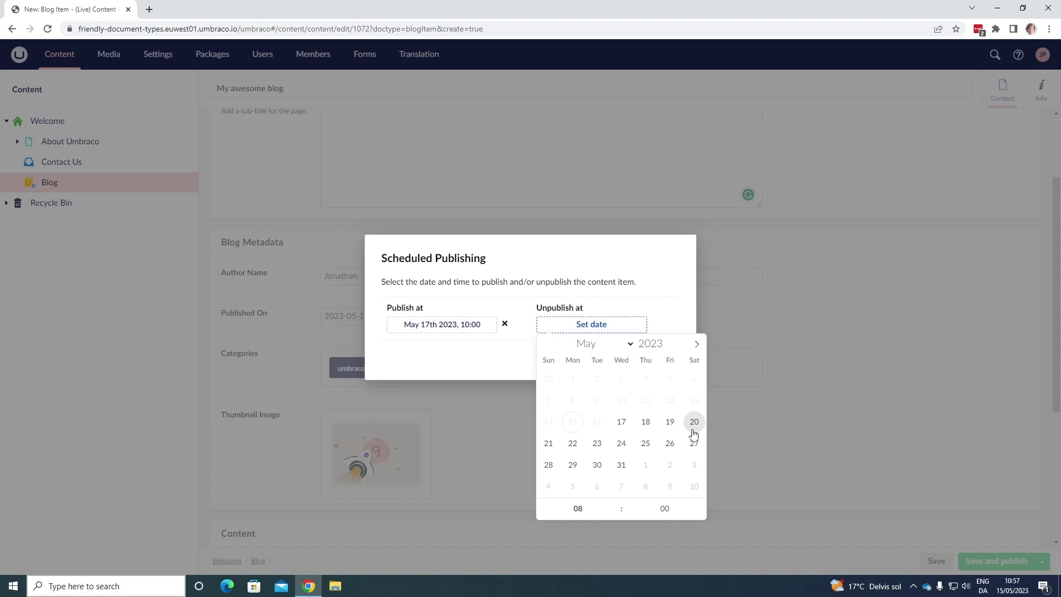
{"action": "left_click", "coordinate": [621, 471]}
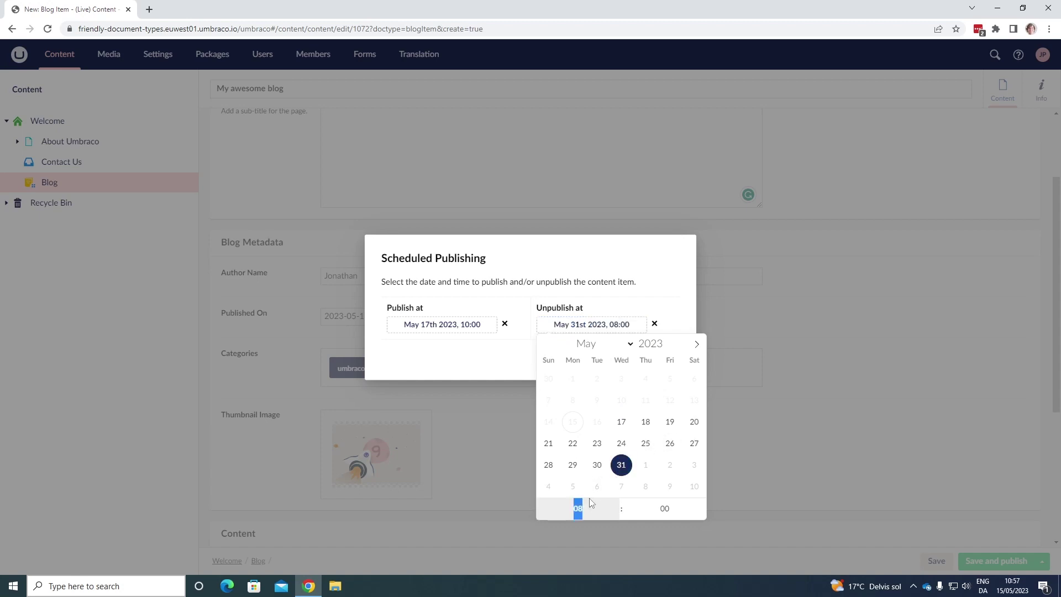
{"action": "type", "text": "10"}
{"action": "left_click", "coordinate": [674, 513]}
{"action": "left_click", "coordinate": [628, 283]}
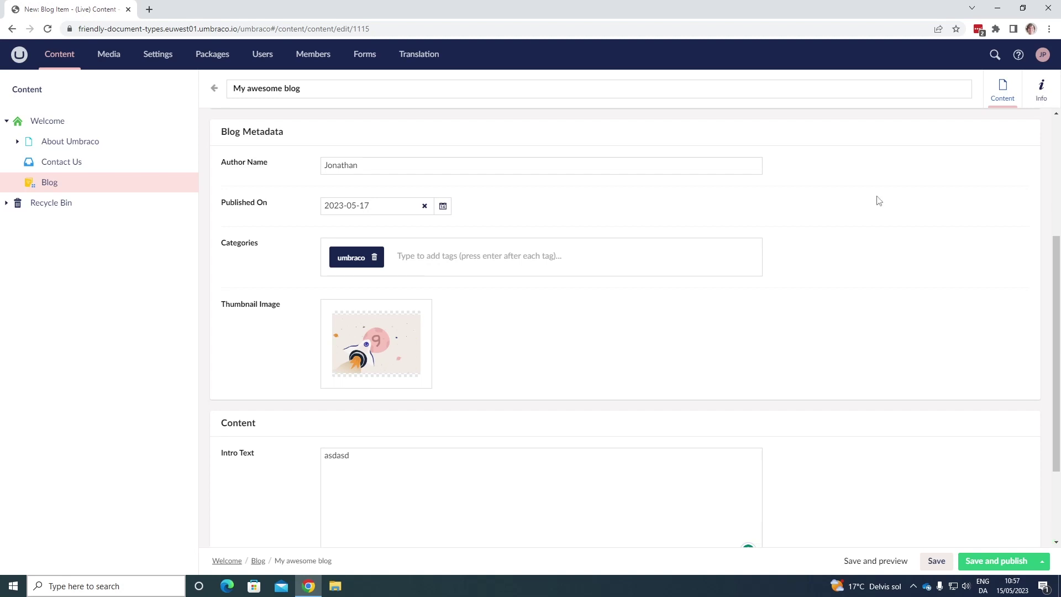
Show the Info view with status unpublished and the May 17–31 schedule
{"action": "left_click", "coordinate": [1041, 98]}
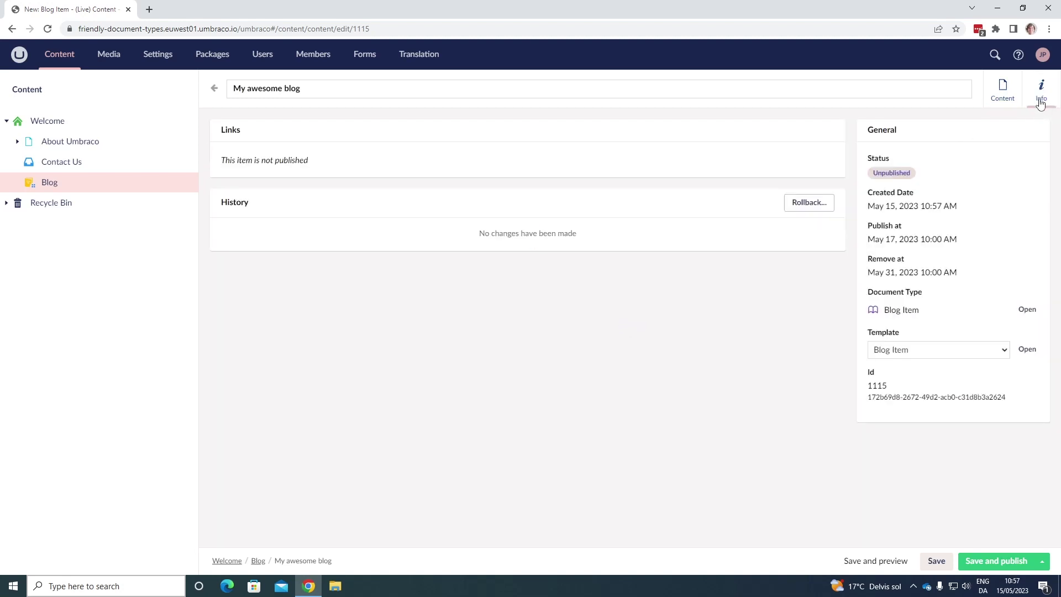